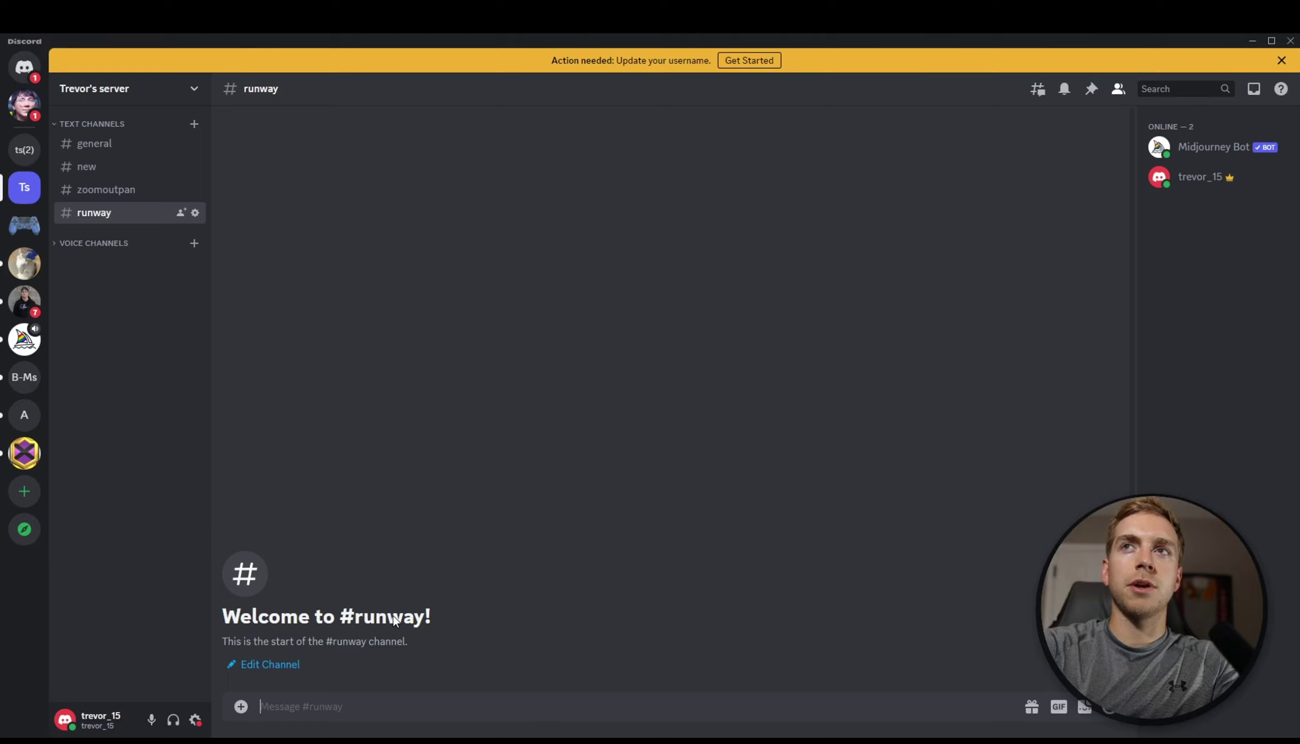
- Send Midjourney the /imagine prompt 'dog running on beach. sundown, happy, warm --ar 16:9'
{"action": "type", "text": "/"}
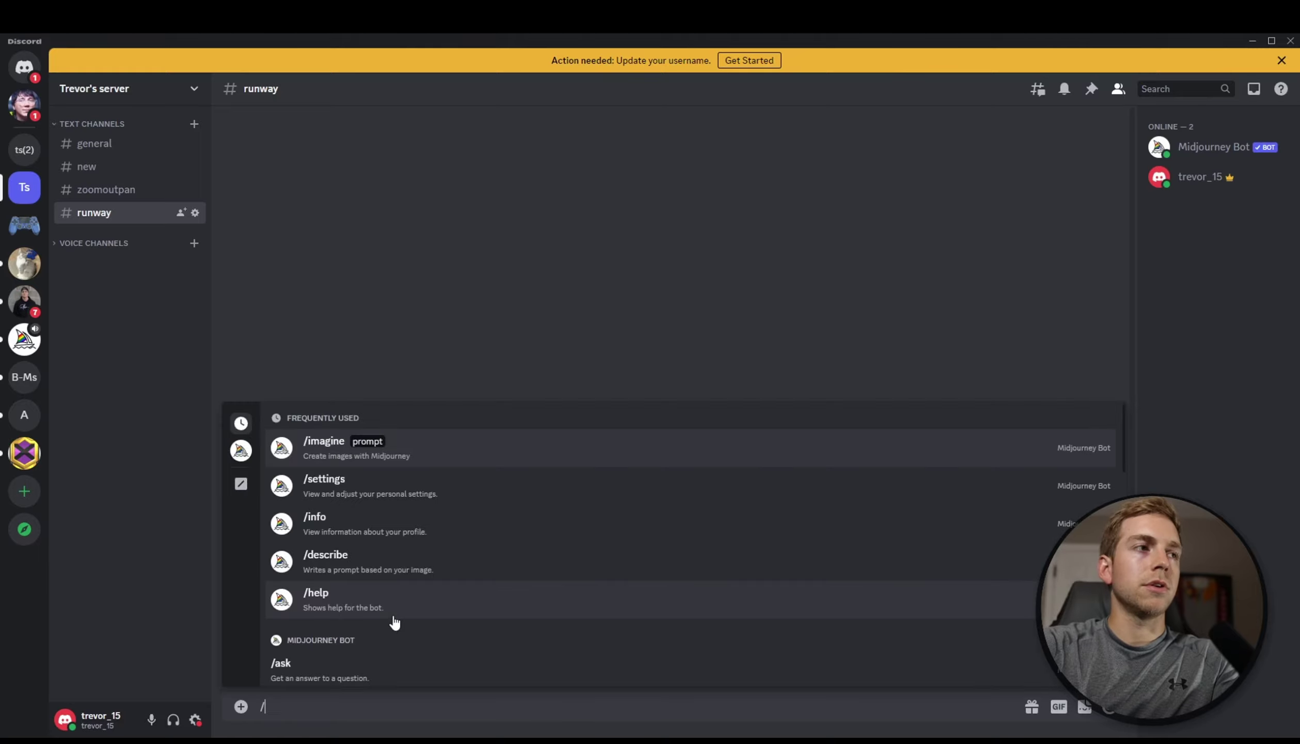
{"action": "type", "text": "imag"}
{"action": "key", "text": "Tab"}
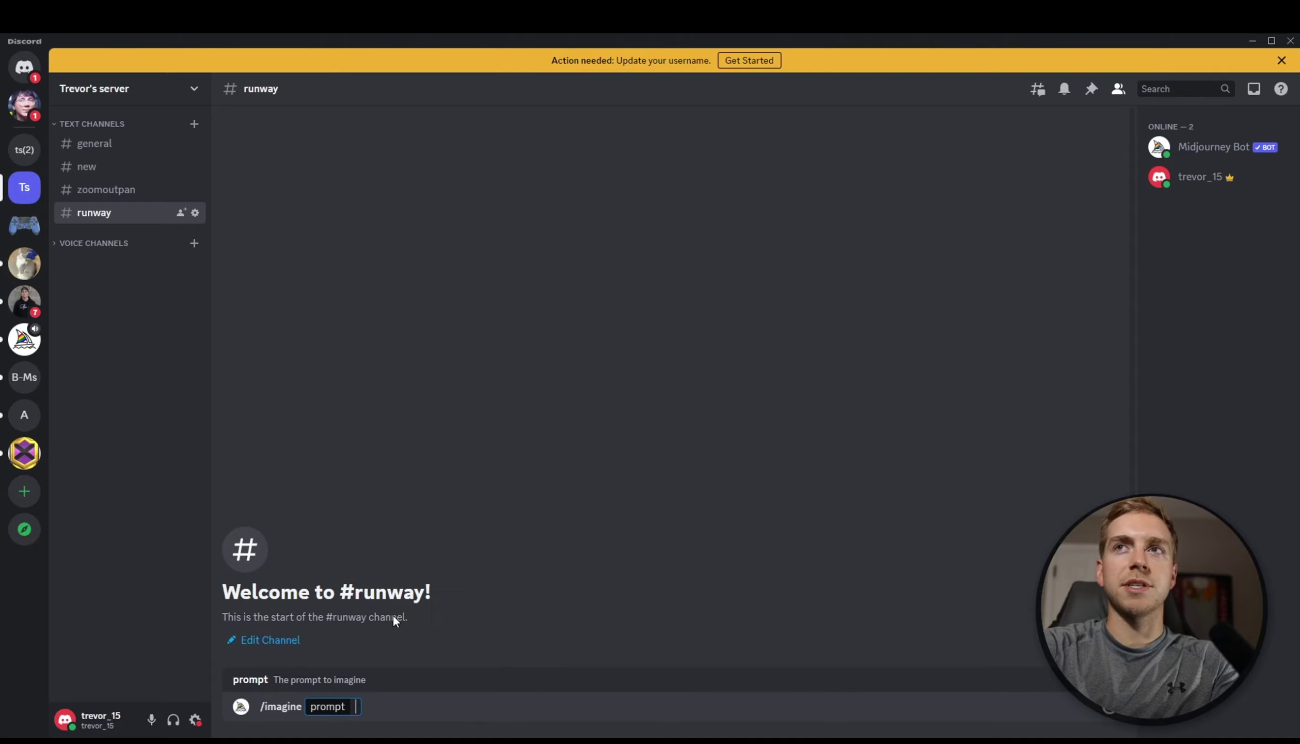
{"action": "type", "text": "do"}
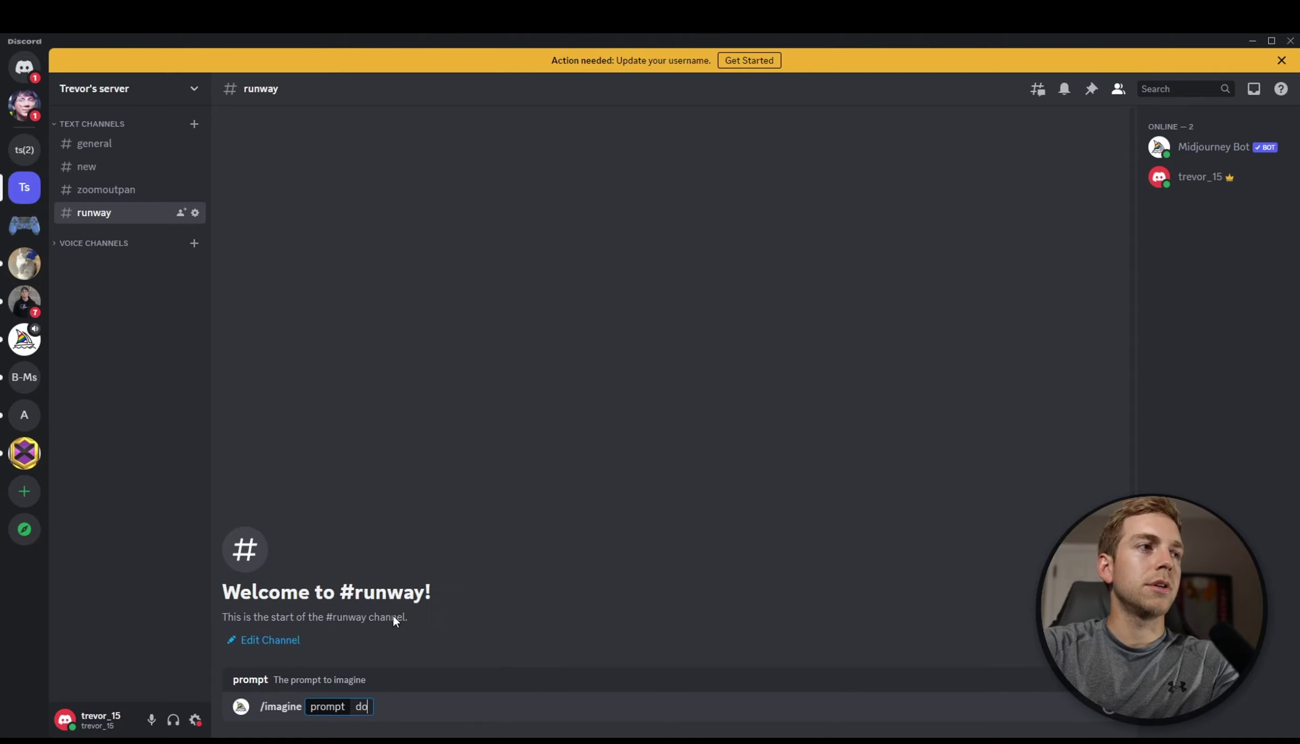
{"action": "type", "text": "g running on be"}
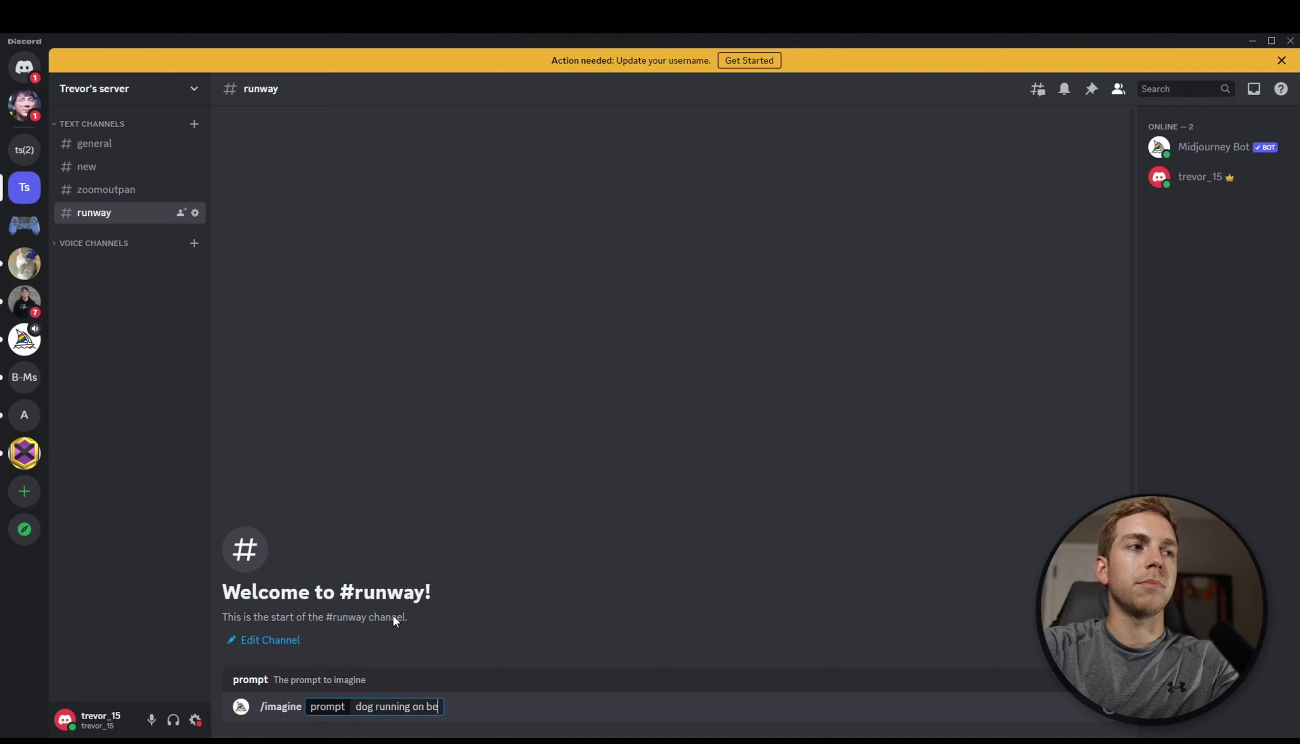
{"action": "type", "text": "ach"}
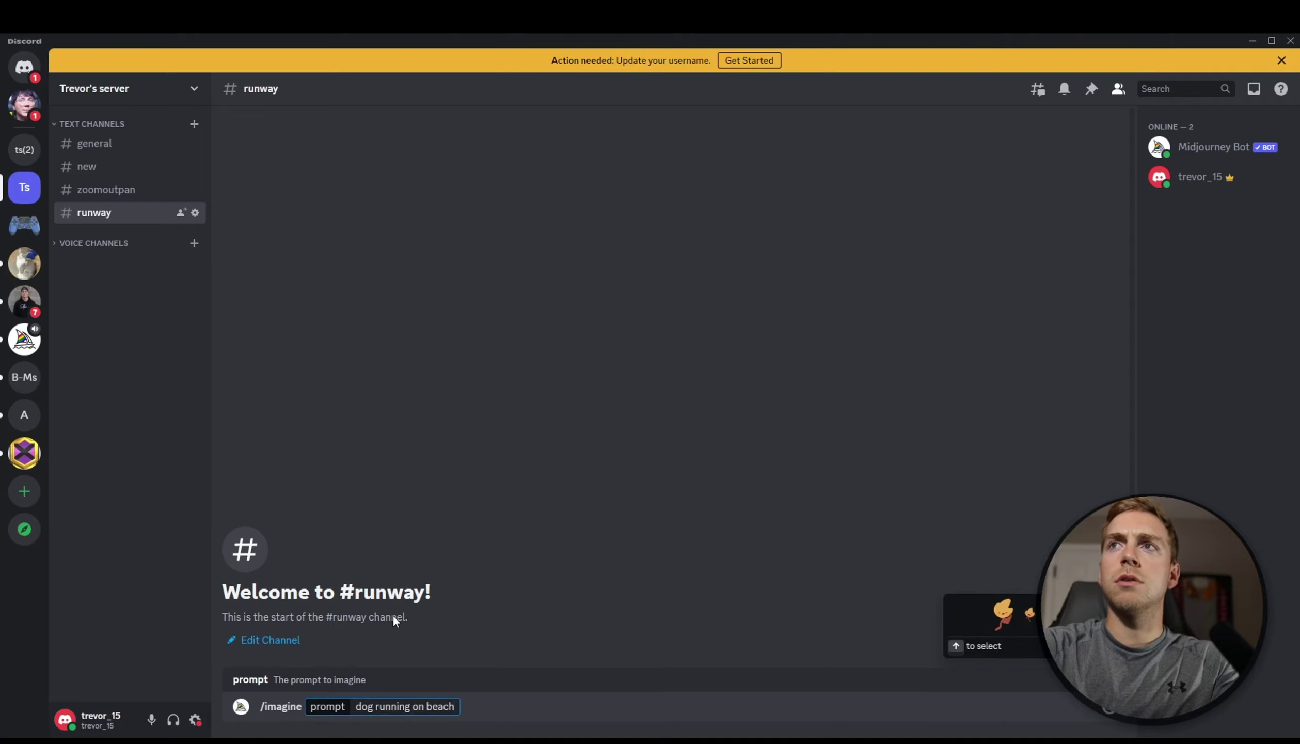
{"action": "type", "text": ". sundow"}
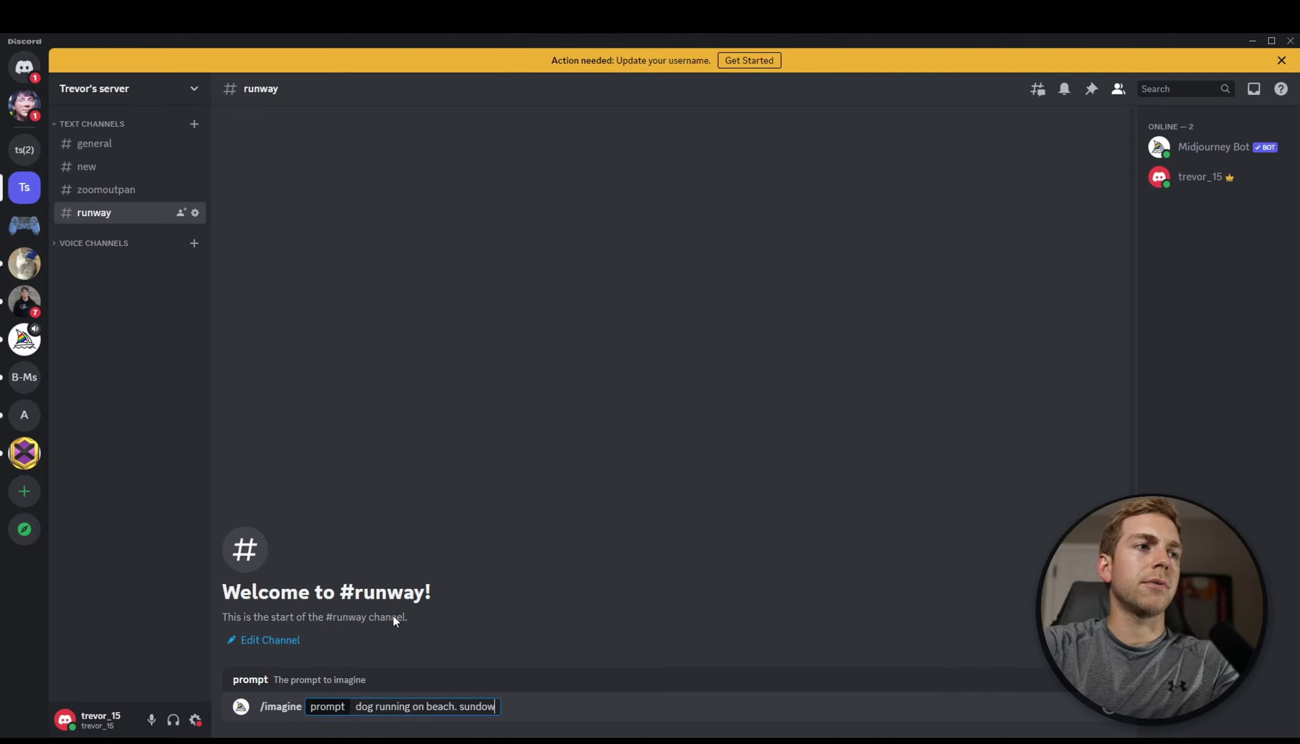
{"action": "type", "text": "n, happy, warm --ar 16:9"}
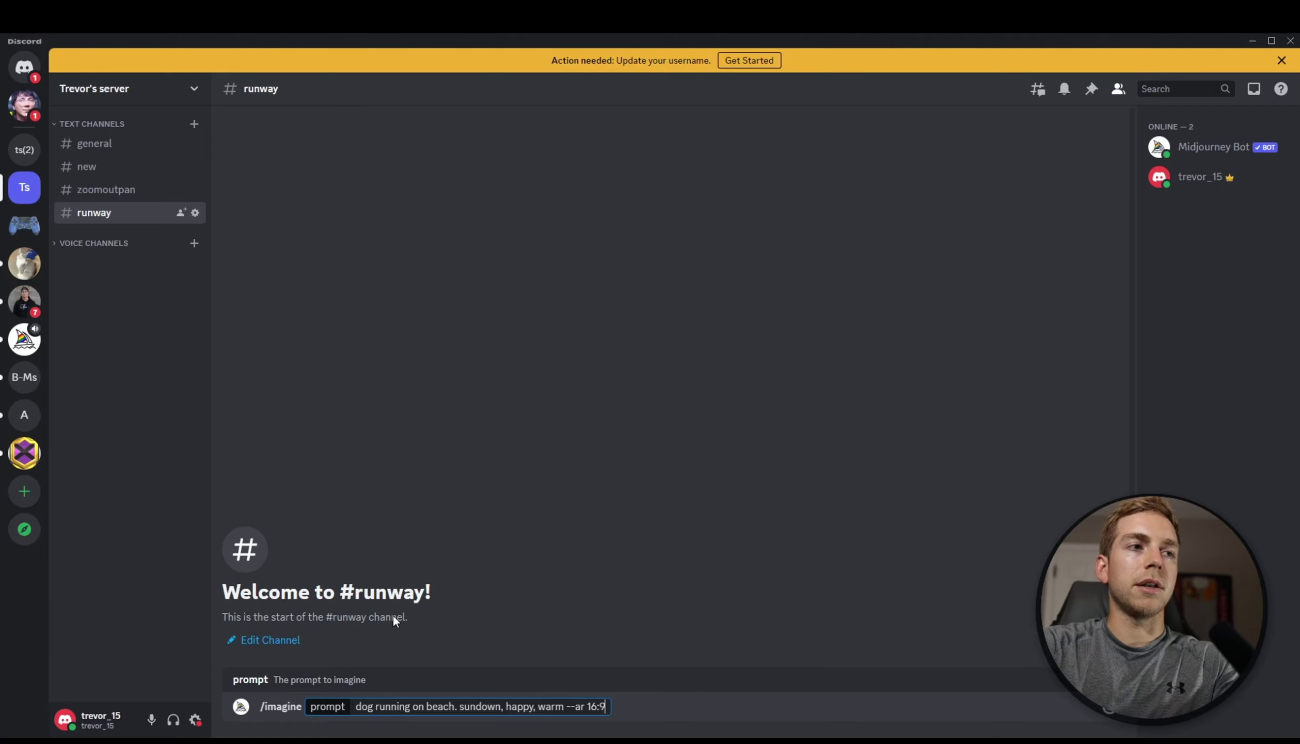
{"action": "key", "text": "Return"}
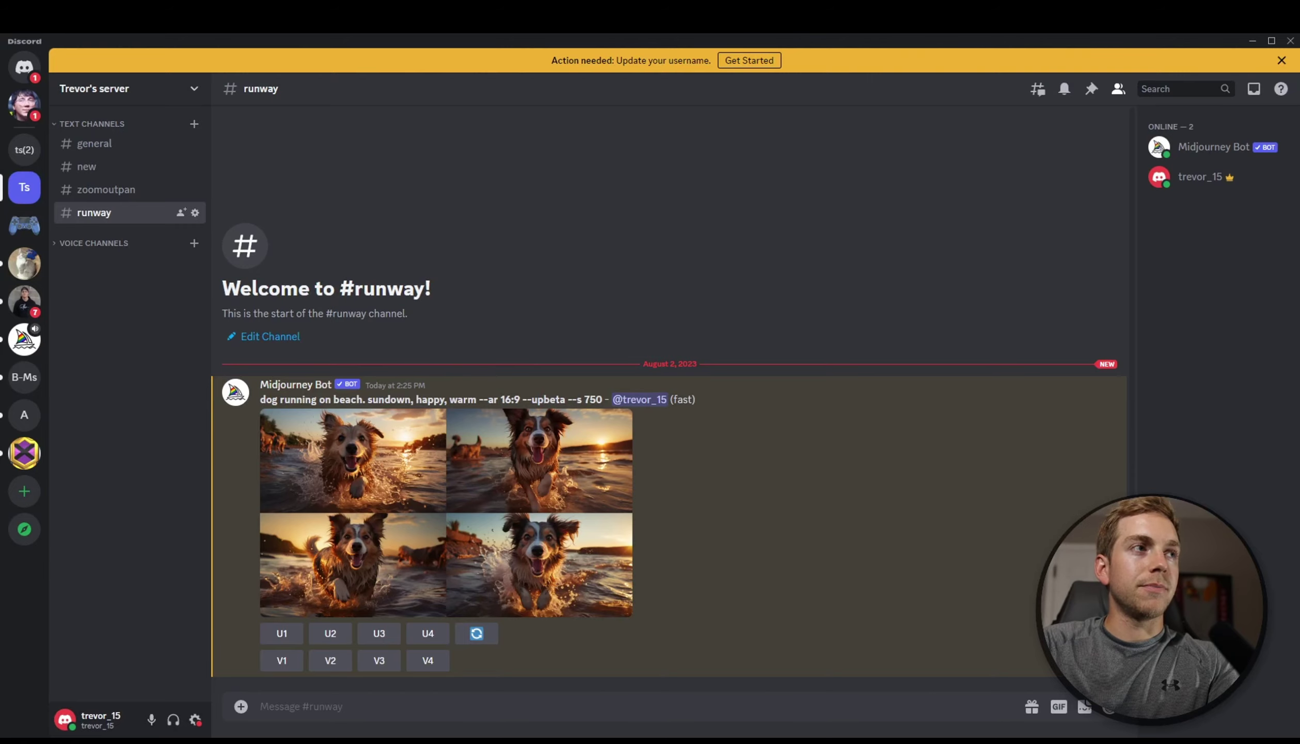
- Preview the grid, upscale image U3, and open its save menu
{"action": "left_click", "coordinate": [522, 482]}
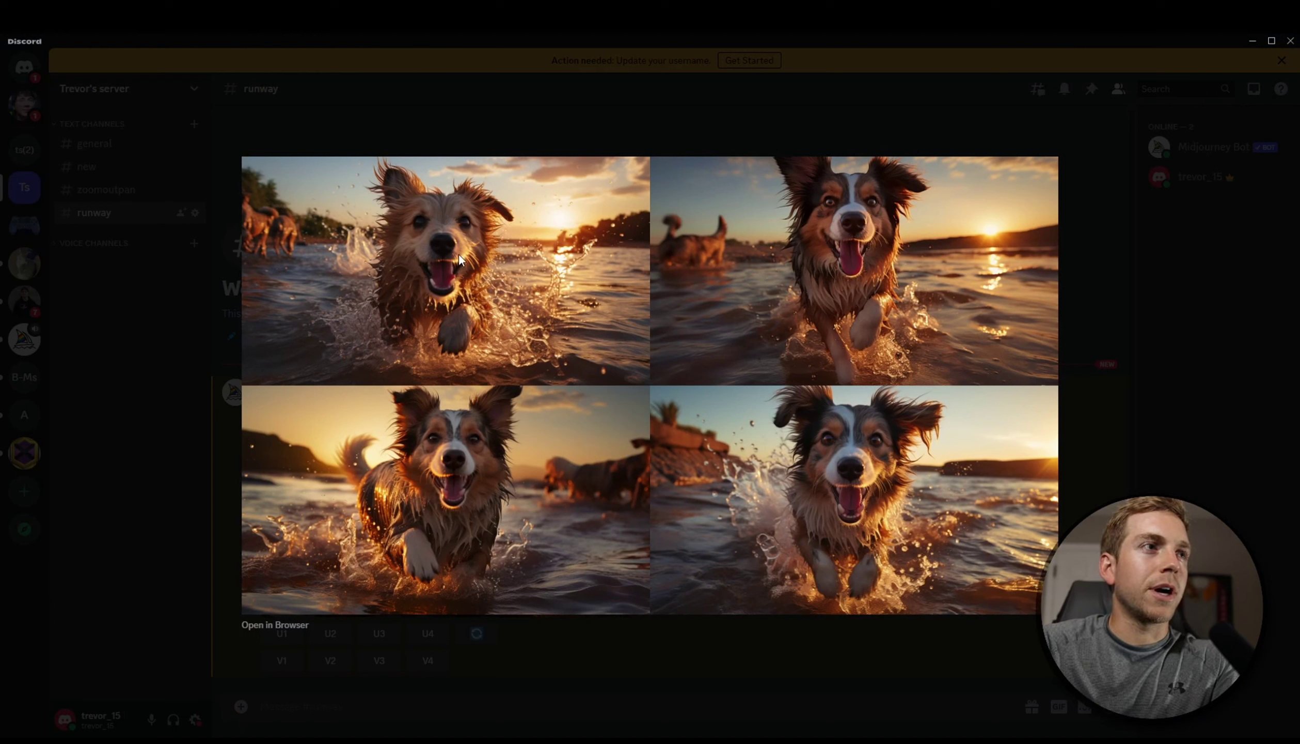
{"action": "left_click", "coordinate": [1205, 475]}
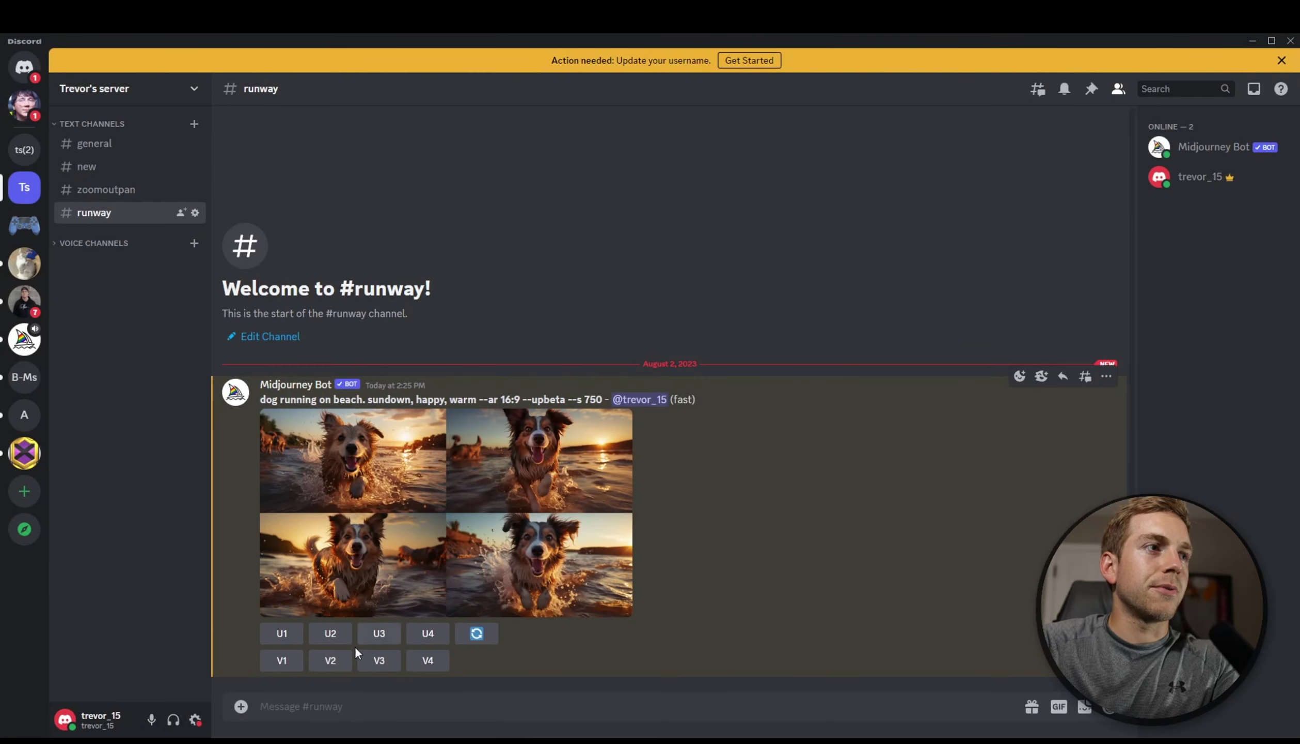
{"action": "left_click", "coordinate": [393, 635]}
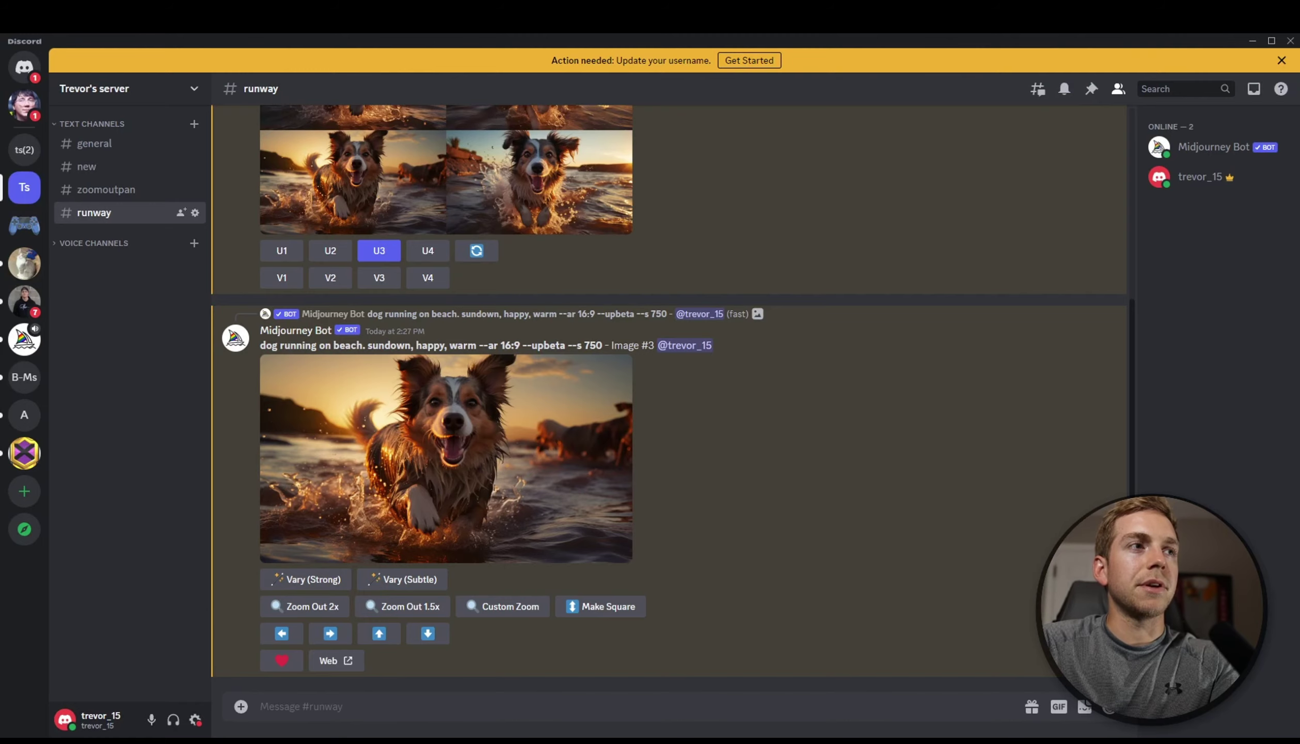
{"action": "left_click", "coordinate": [568, 465]}
{"action": "right_click", "coordinate": [656, 433]}
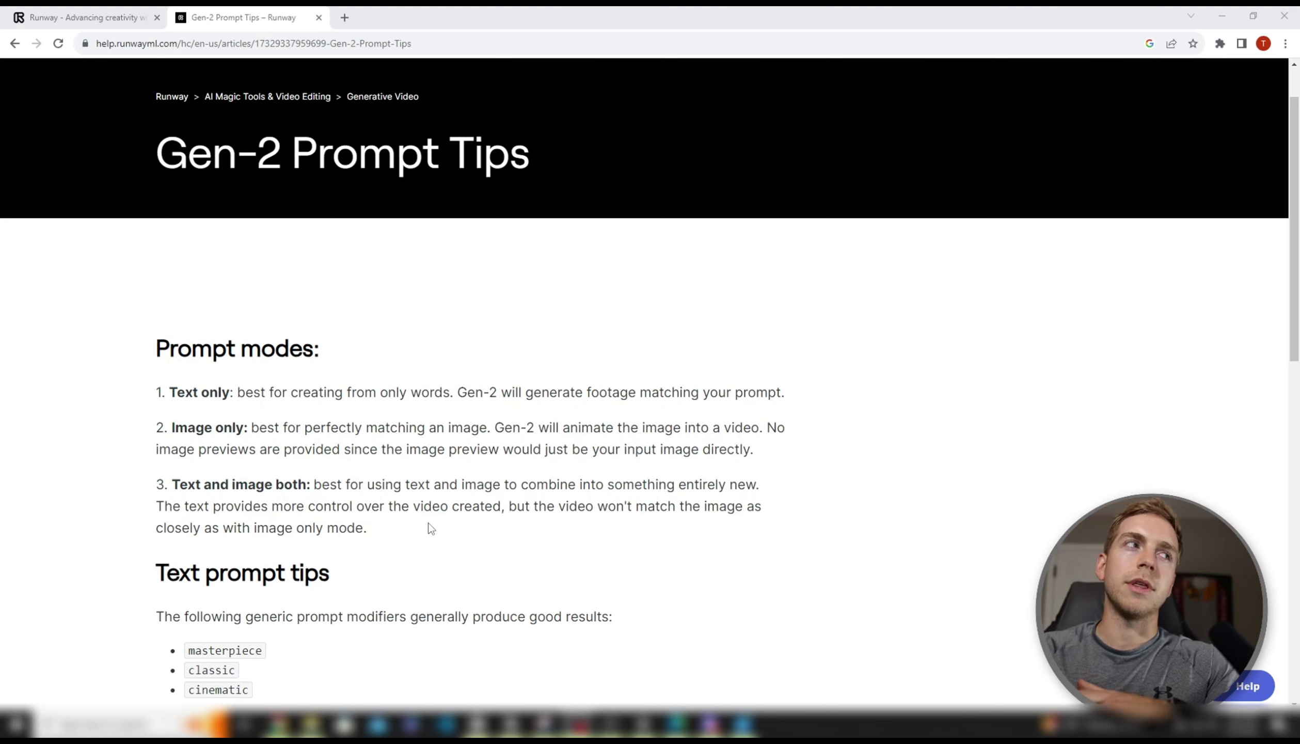
- Open the Gen-2 Prompt Tips article in Runway's help center
{"action": "left_click", "coordinate": [810, 440]}
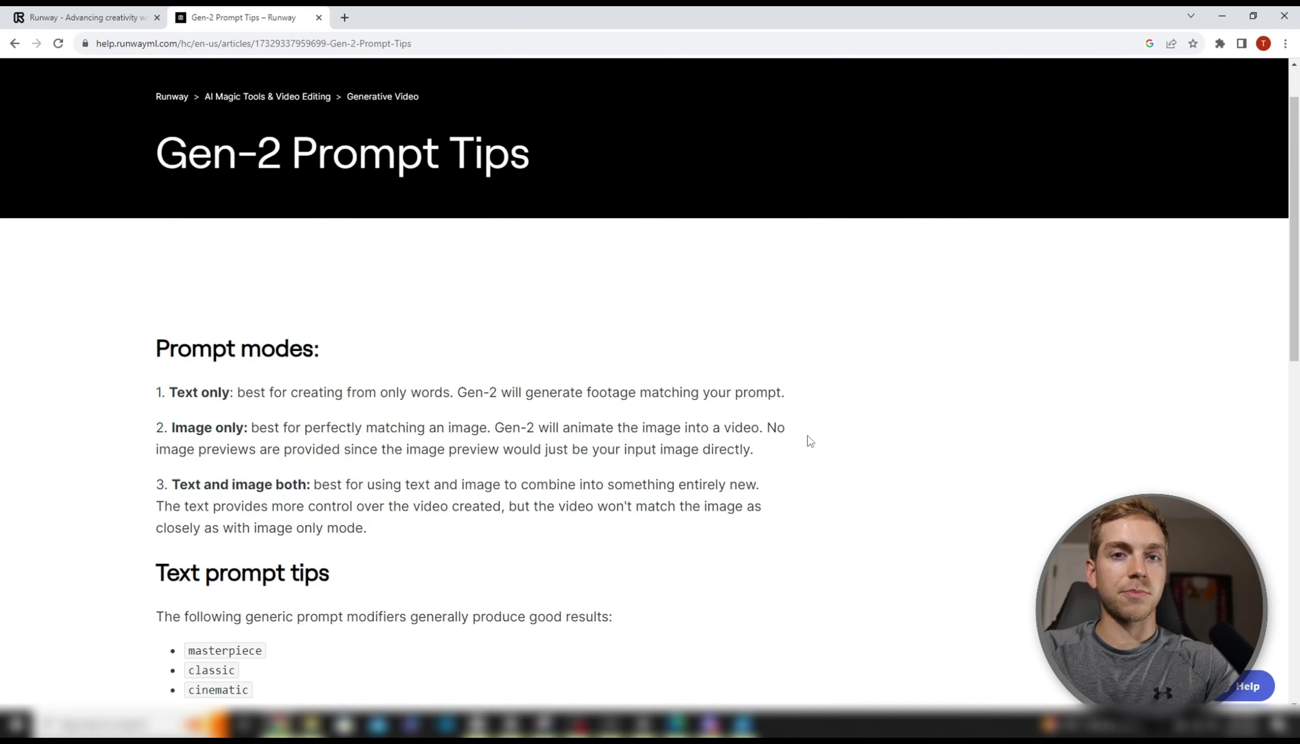
- Scroll down through the Gen-2 Prompt Tips article
{"action": "scroll", "coordinate": [347, 538], "scroll_direction": "down", "scroll_amount": 5}
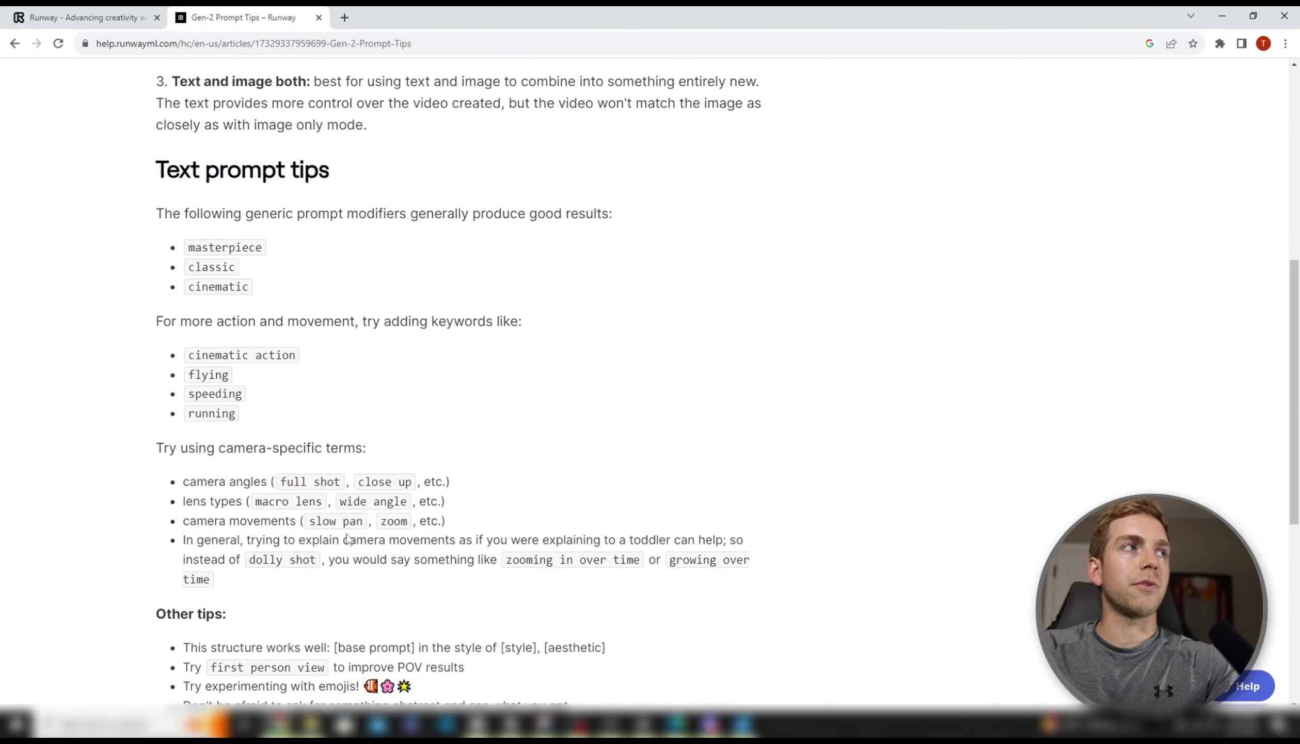
{"action": "scroll", "coordinate": [347, 539], "scroll_direction": "down", "scroll_amount": 1}
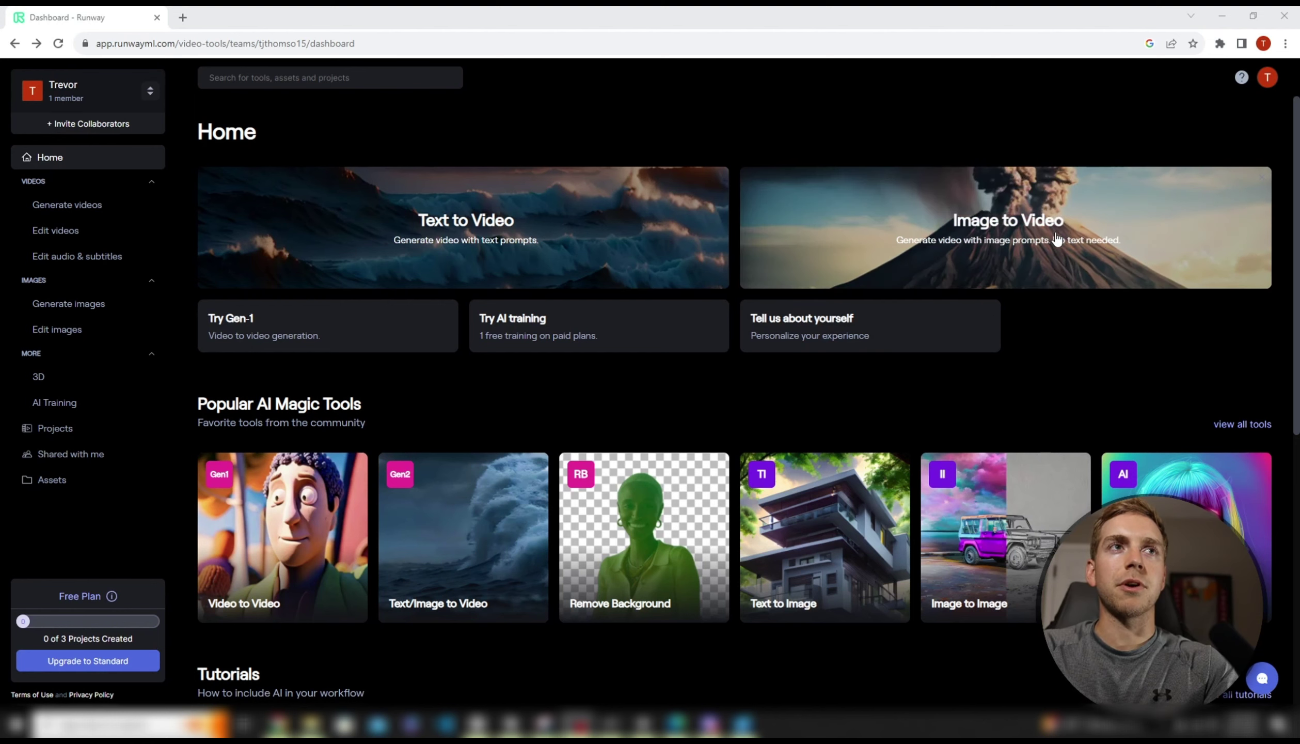
- In Image to Video, upload the dog picture and generate with no text prompt
{"action": "left_click", "coordinate": [1058, 239]}
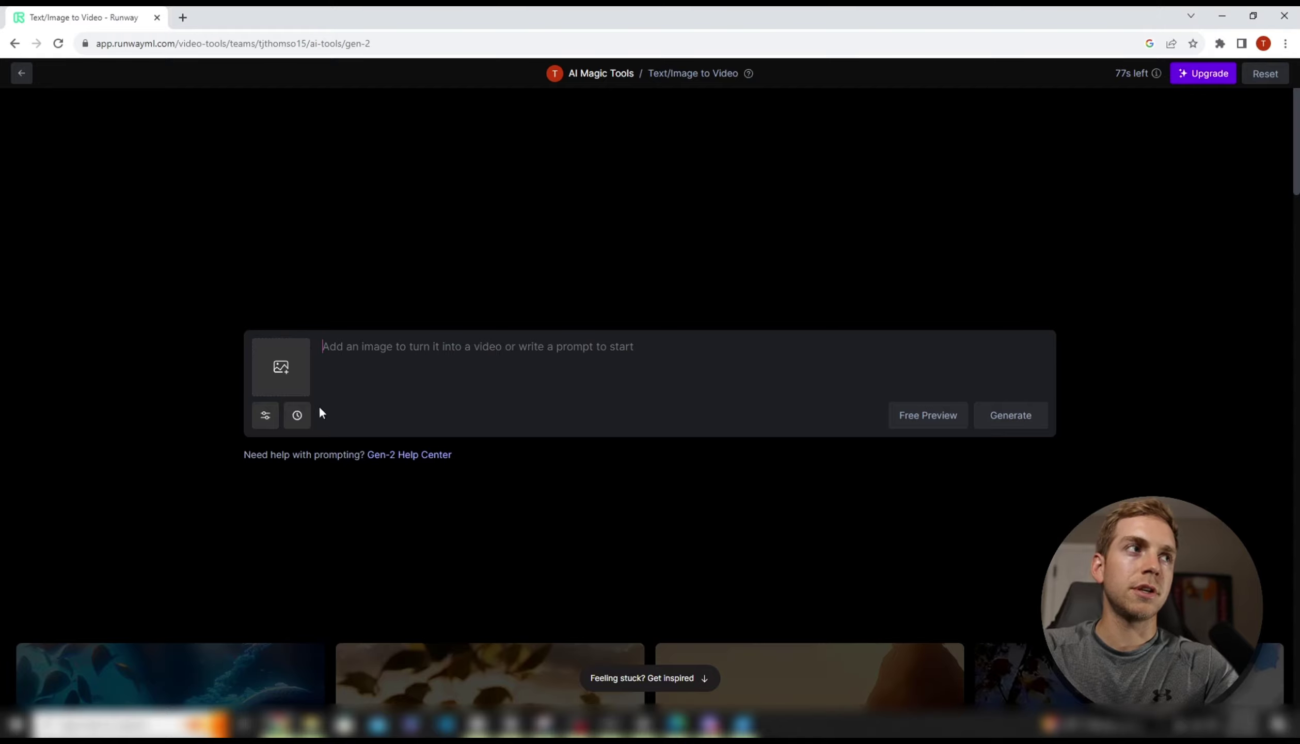
{"action": "left_click", "coordinate": [300, 376]}
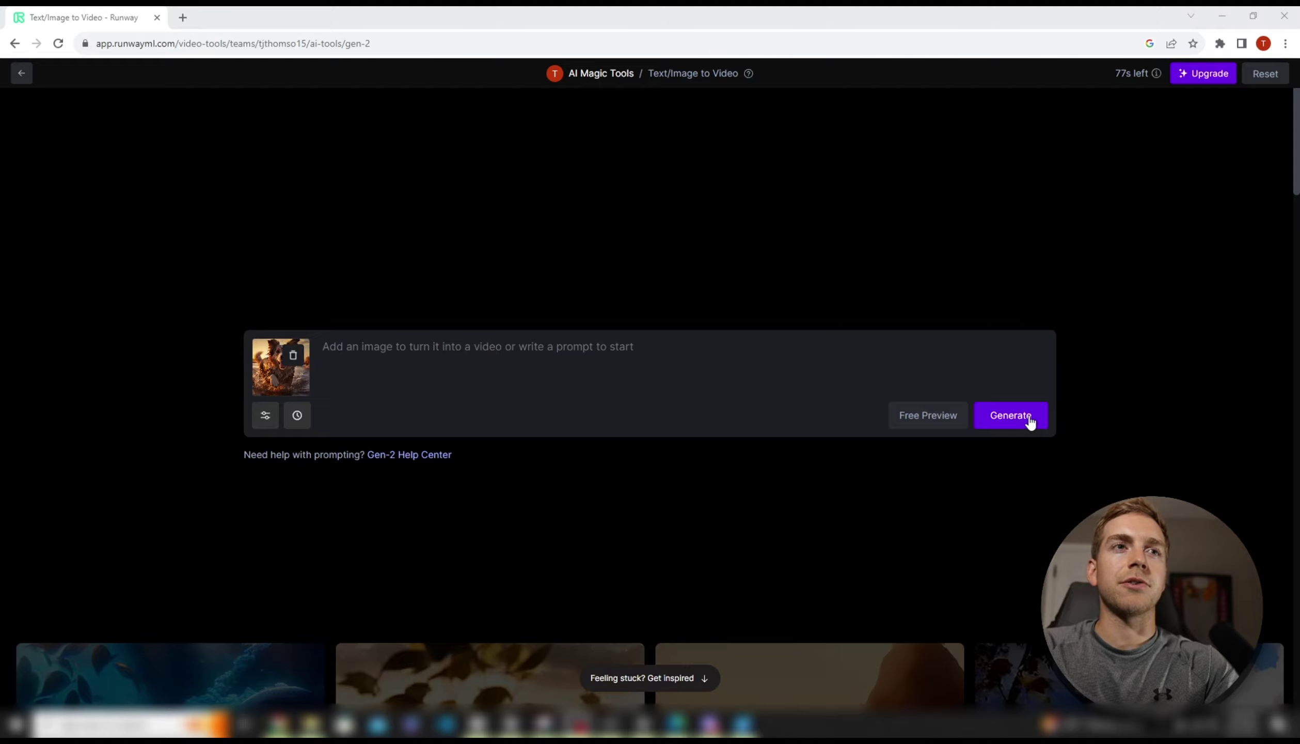
{"action": "left_click", "coordinate": [1006, 420]}
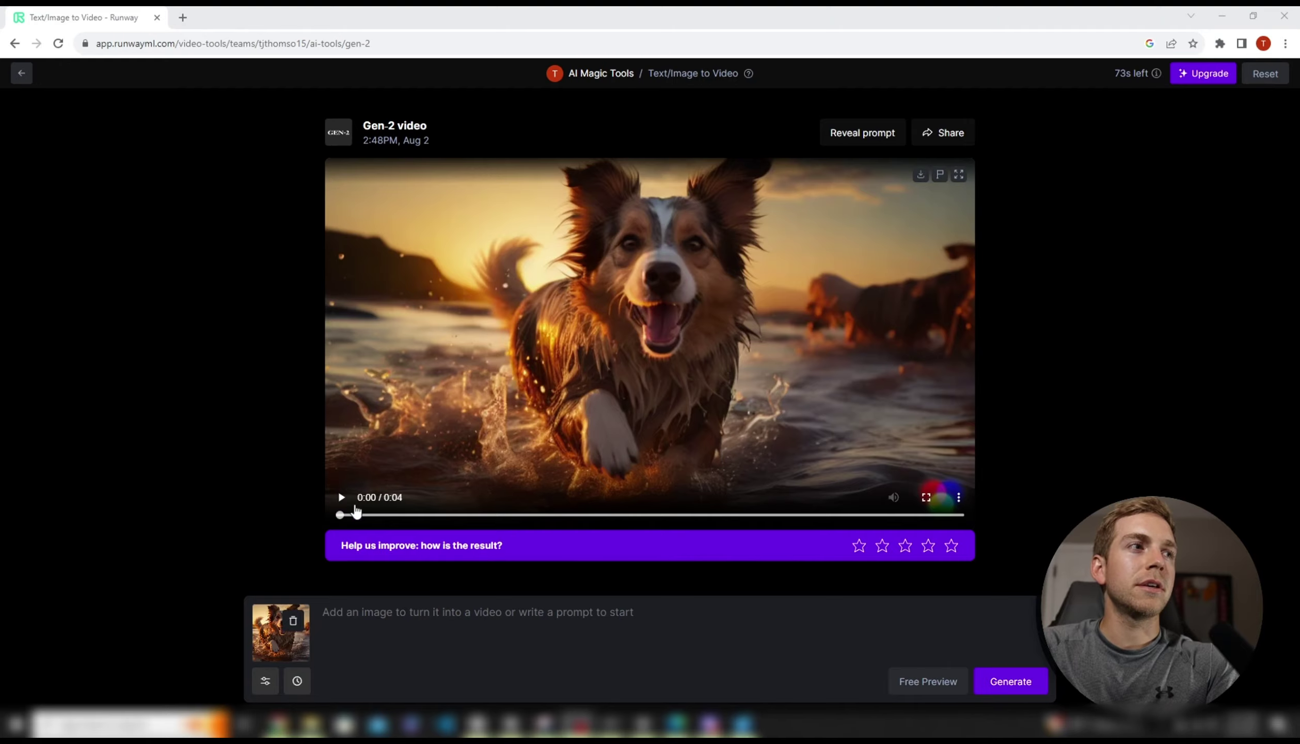
- Play the four-second Gen-2 clip of the dog in the sunset surf
{"action": "left_click", "coordinate": [341, 497]}
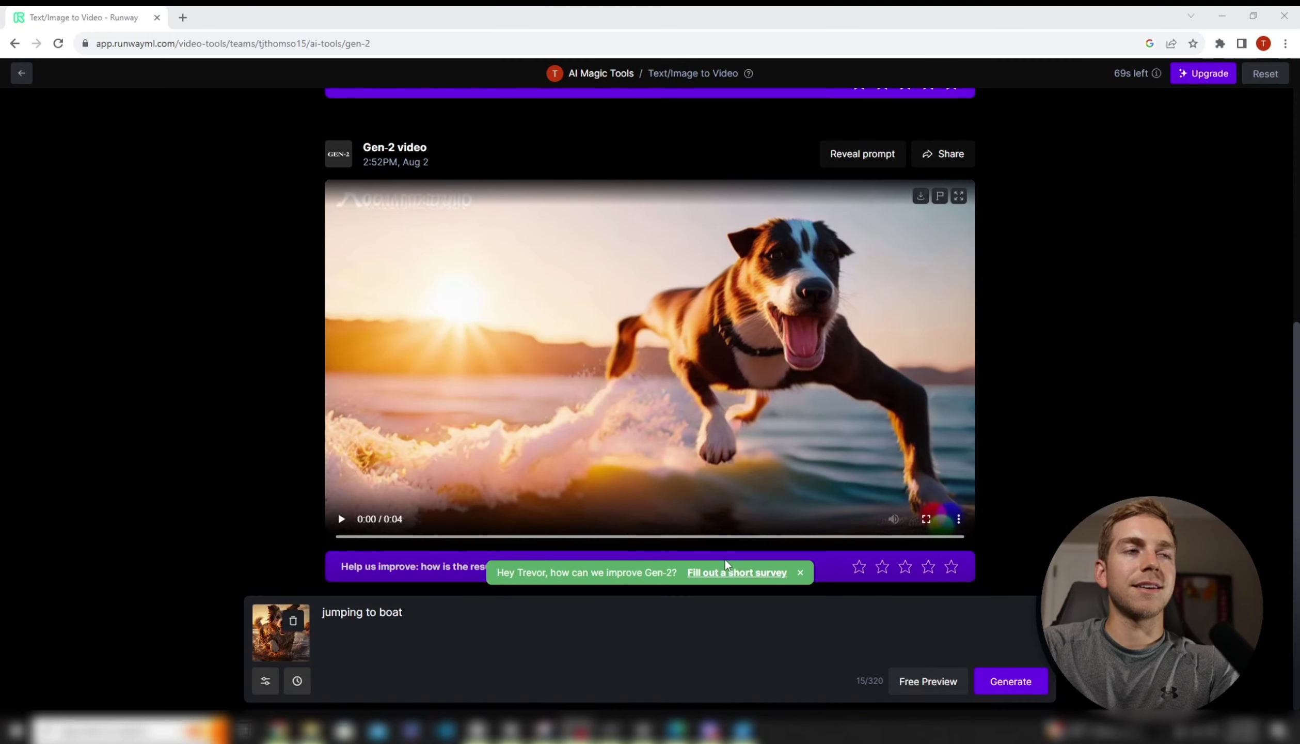
- Play the 'jumping to boat' clip, then clear that prompt text
{"action": "left_click", "coordinate": [341, 518]}
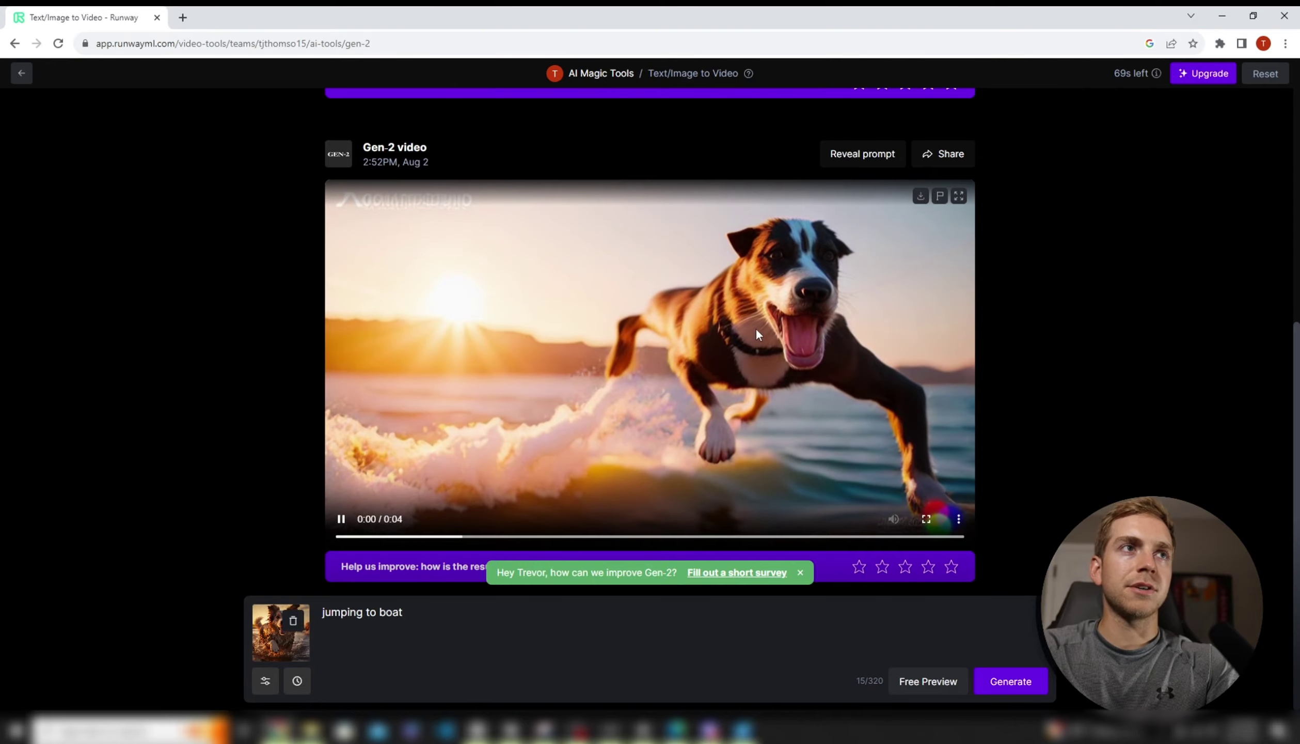
{"action": "scroll", "coordinate": [756, 327], "scroll_direction": "up", "scroll_amount": 2}
{"action": "scroll", "coordinate": [756, 327], "scroll_direction": "up", "scroll_amount": 5}
{"action": "scroll", "coordinate": [753, 335], "scroll_direction": "down", "scroll_amount": 6}
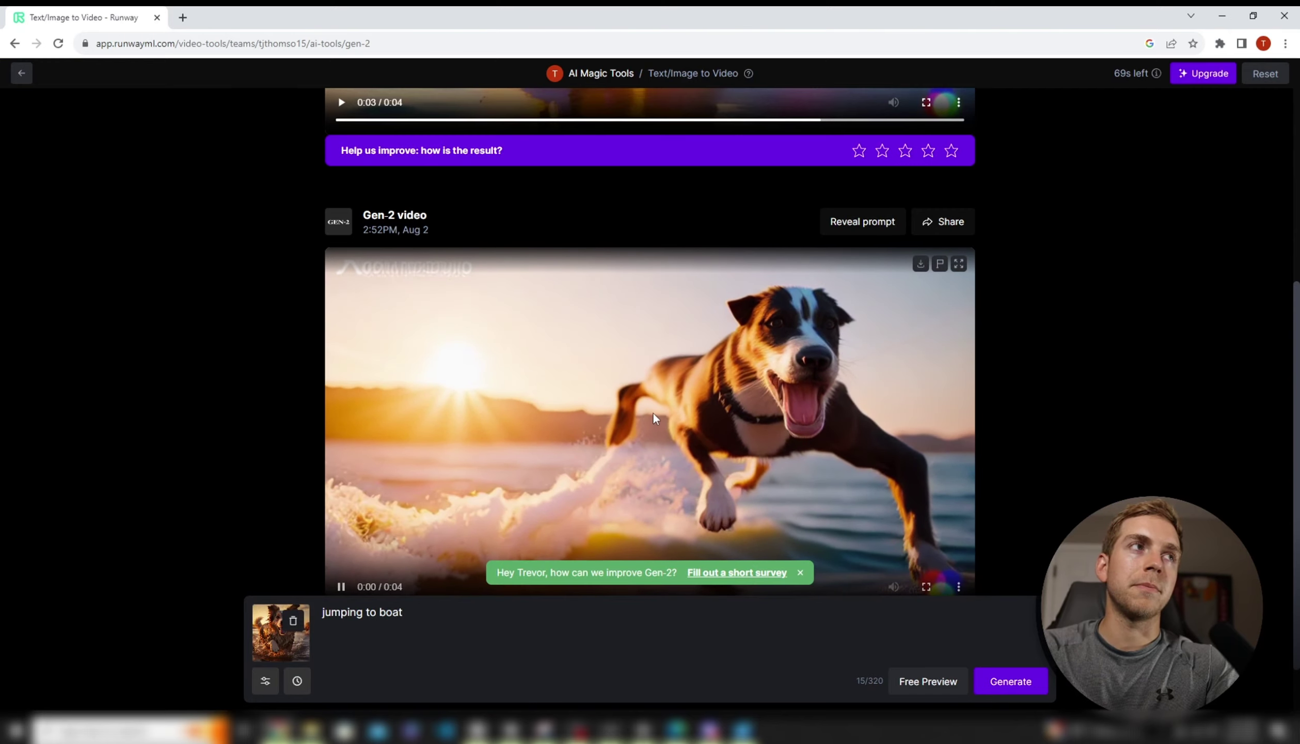
{"action": "scroll", "coordinate": [654, 416], "scroll_direction": "down", "scroll_amount": 1}
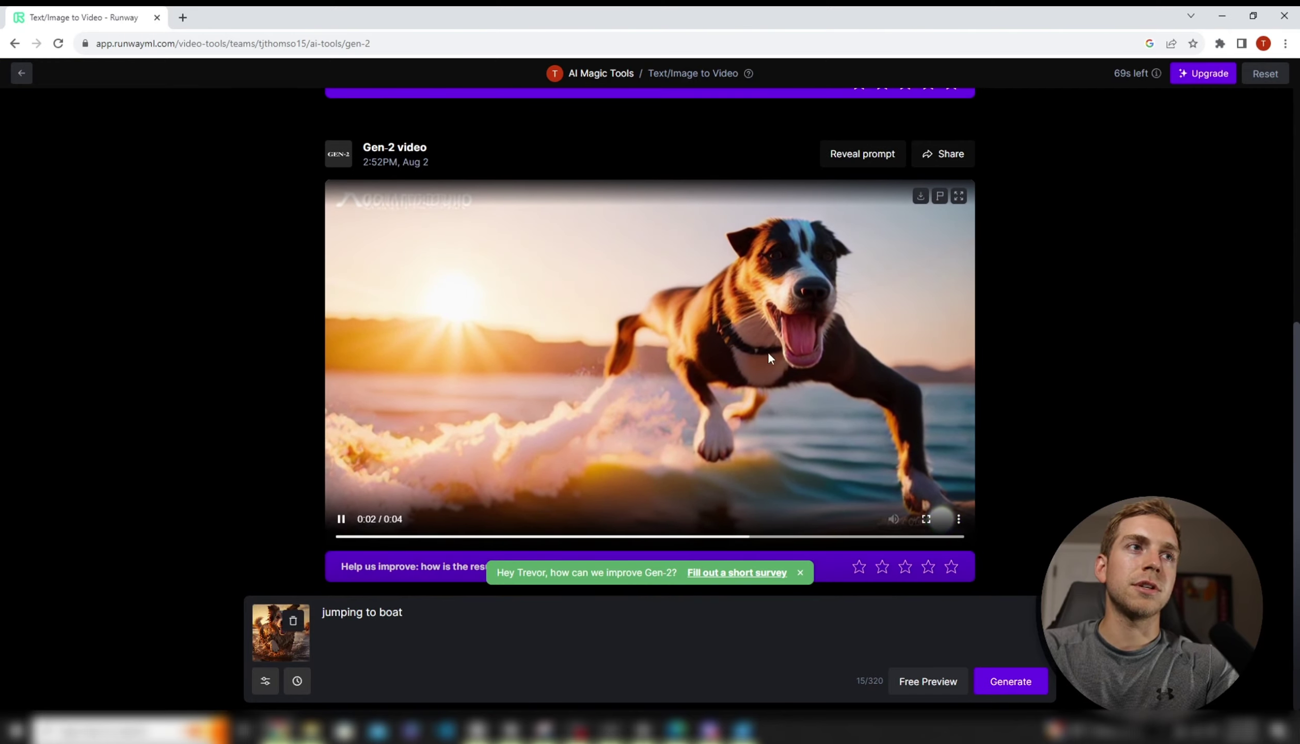
{"action": "key", "text": "ctrl+a"}
{"action": "key", "text": "BackSpace"}
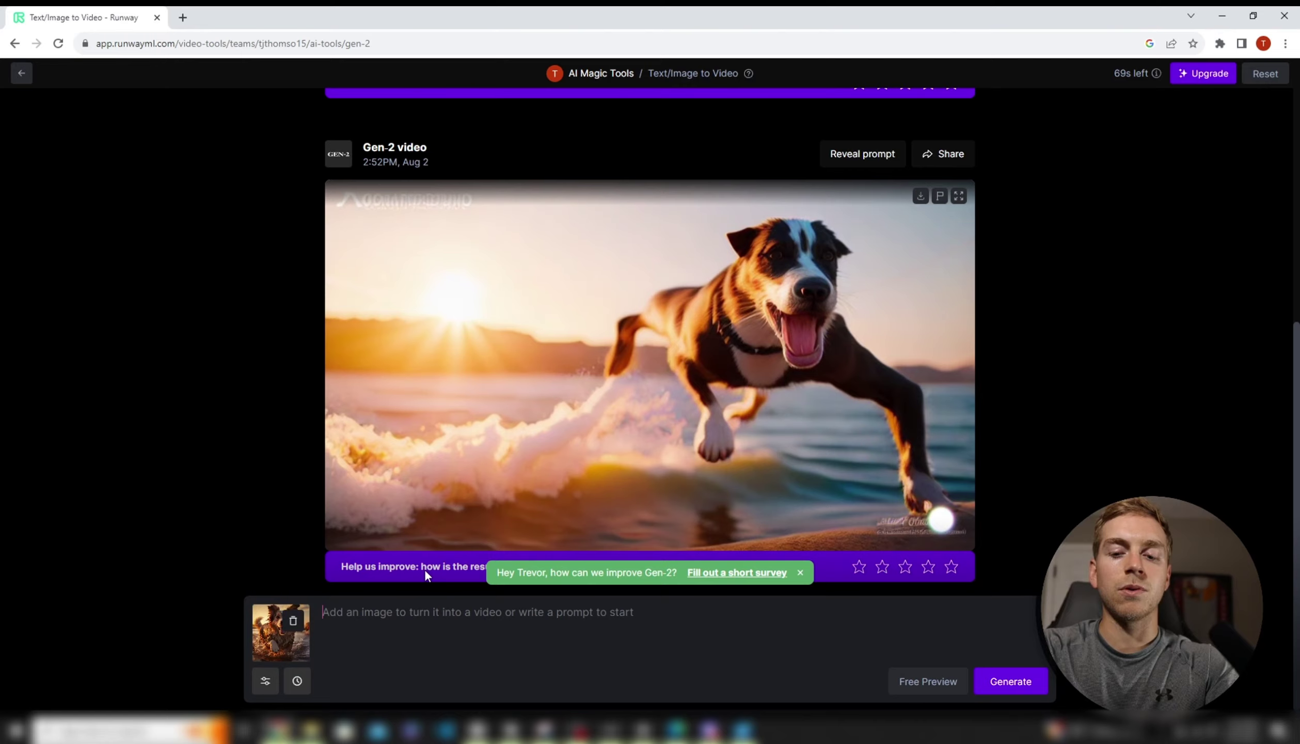
- Generate a new dog-image clip with the prompt 'horror film'
{"action": "type", "text": "horror fil"}
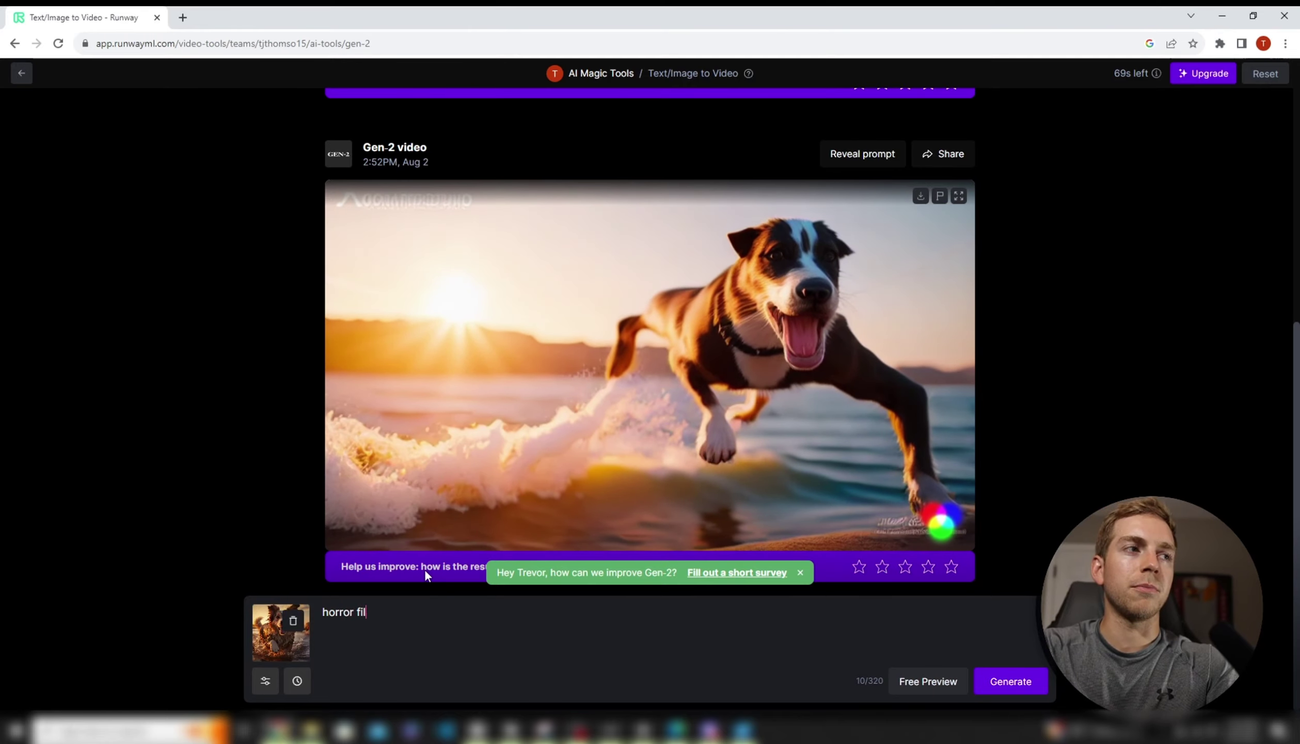
{"action": "type", "text": "m"}
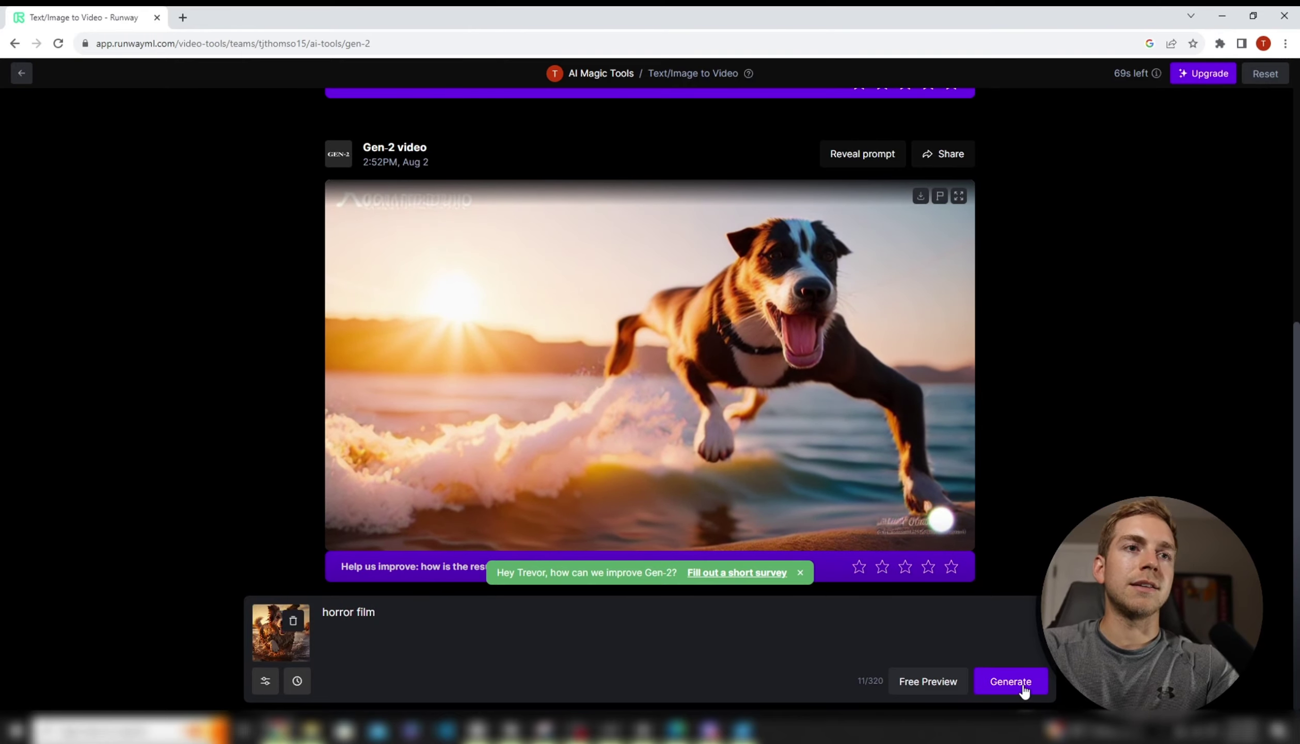
{"action": "left_click", "coordinate": [1024, 690]}
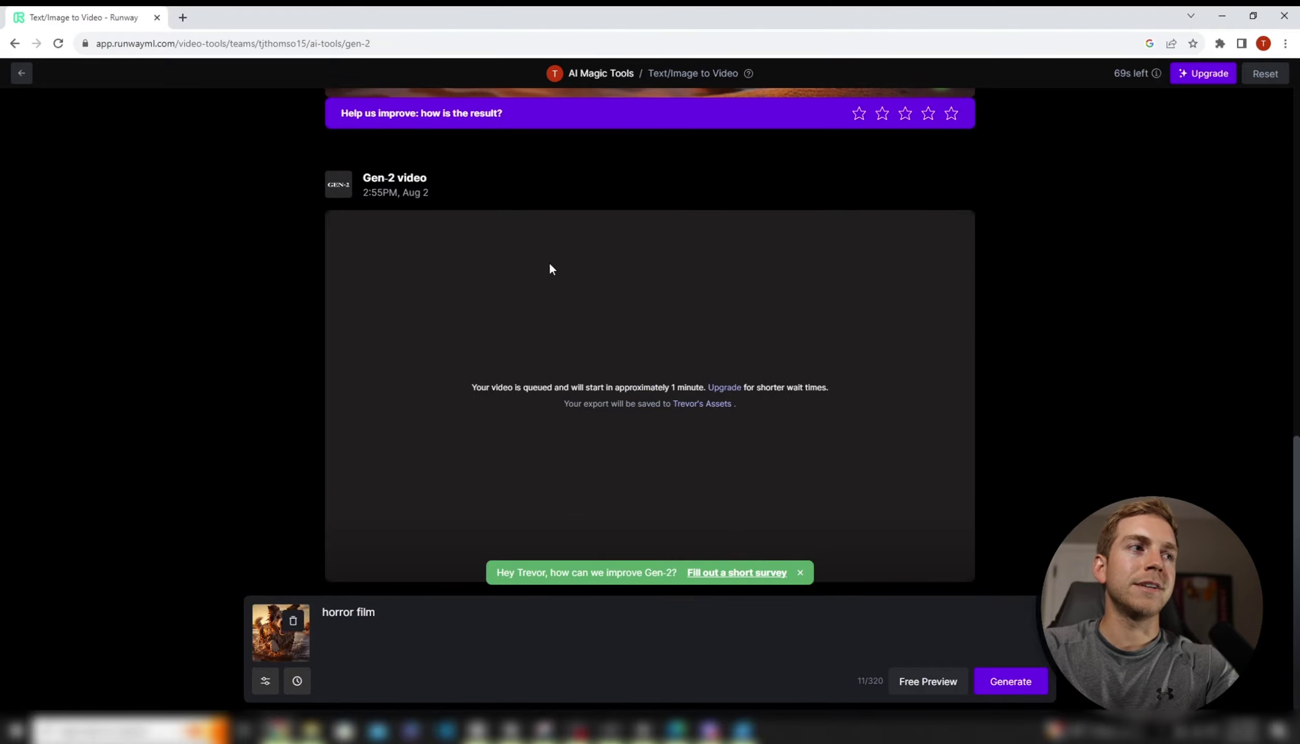